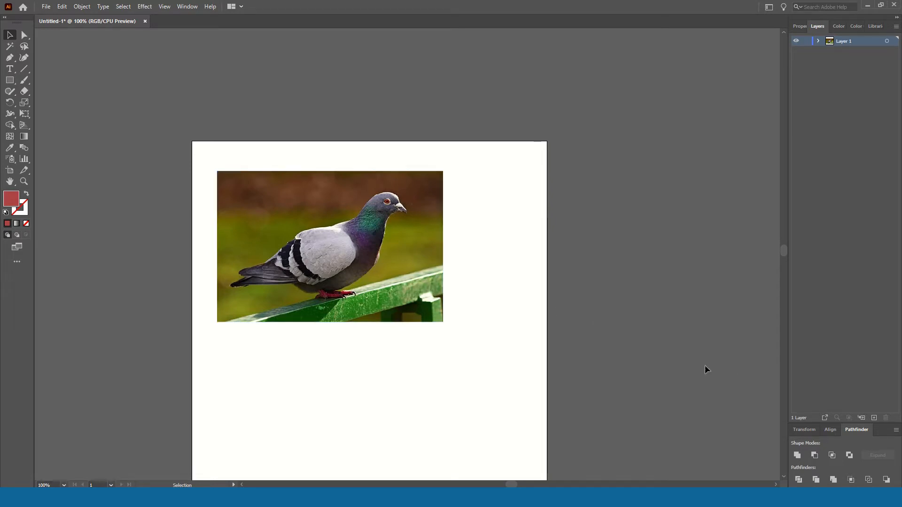
# Add a new layer above the locked photo layer and trace the pigeon's back and head to the beak tip with the Pen tool.
pyautogui.click(874, 418)
pyautogui.click(9, 58)
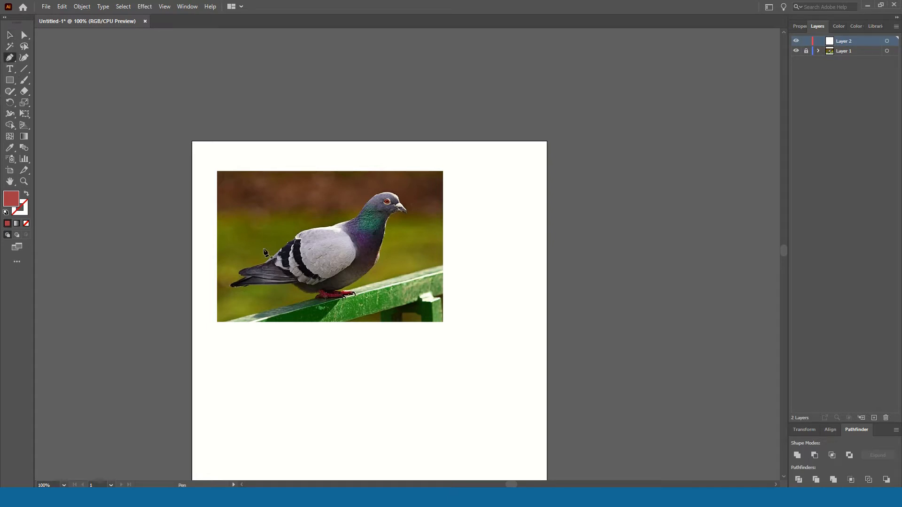
pyautogui.scroll(2, 277, 253)
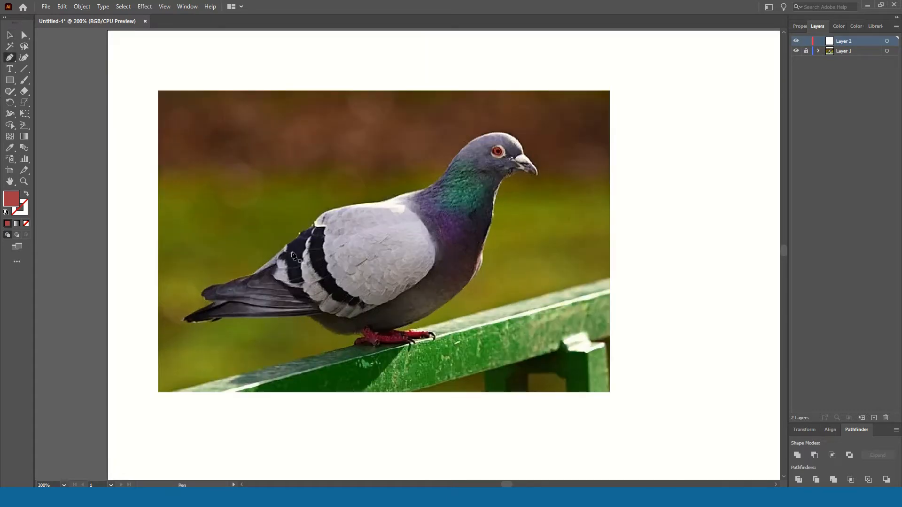
pyautogui.moveTo(274, 258); pyautogui.dragTo(330, 214)
pyautogui.moveTo(398, 201); pyautogui.dragTo(398, 201)
pyautogui.moveTo(437, 179); pyautogui.dragTo(433, 187)
pyautogui.click(469, 144)
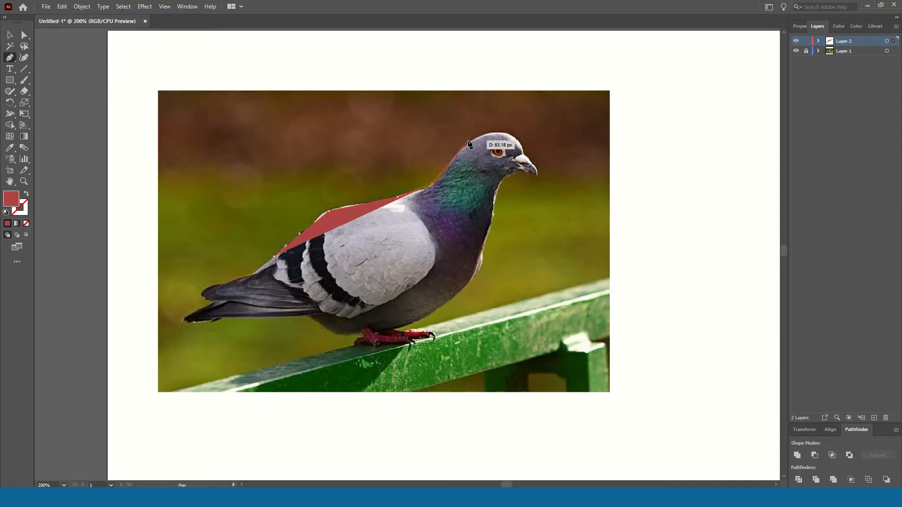
pyautogui.click(499, 130)
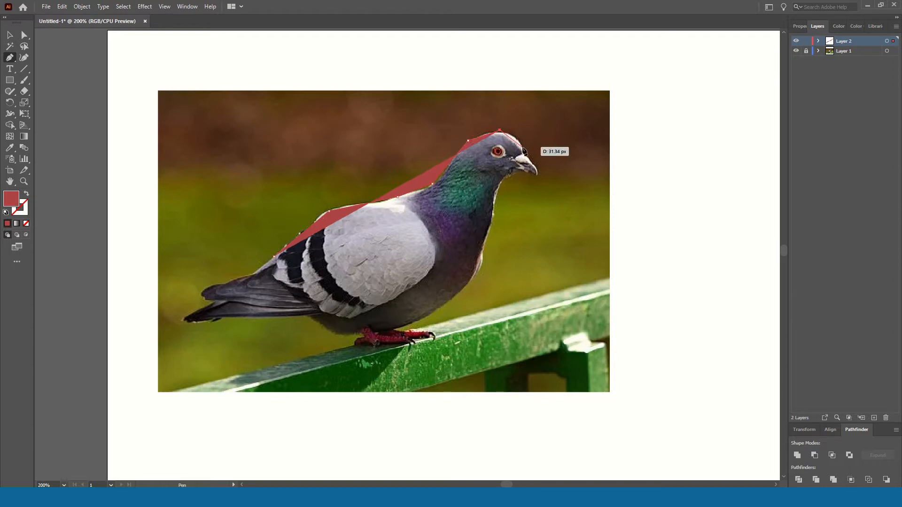
pyautogui.click(522, 148)
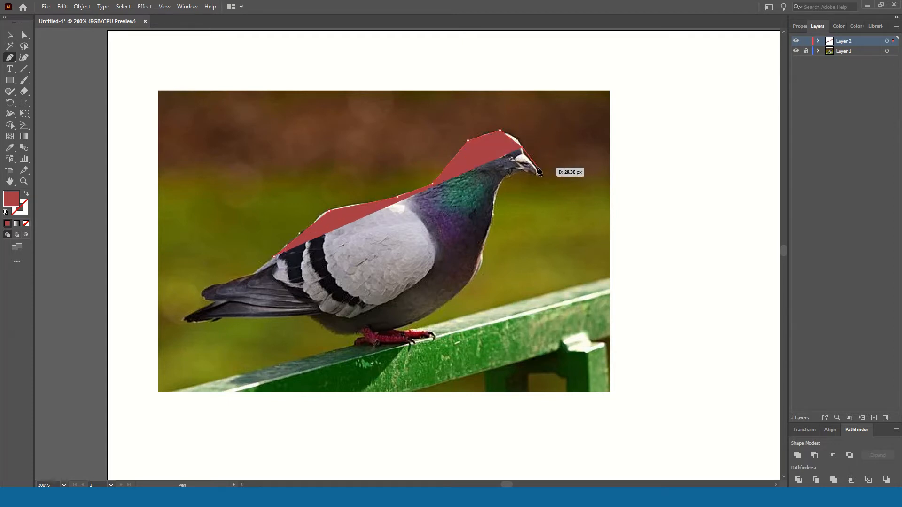
pyautogui.click(536, 168)
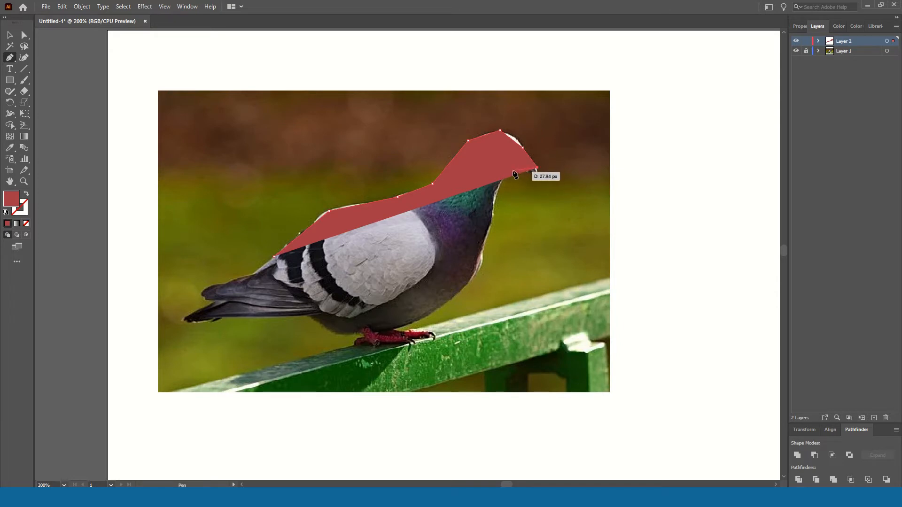
# Set the traced shape's opacity to 65% and continue the outline around the beak tip and along its underside.
pyautogui.click(799, 27)
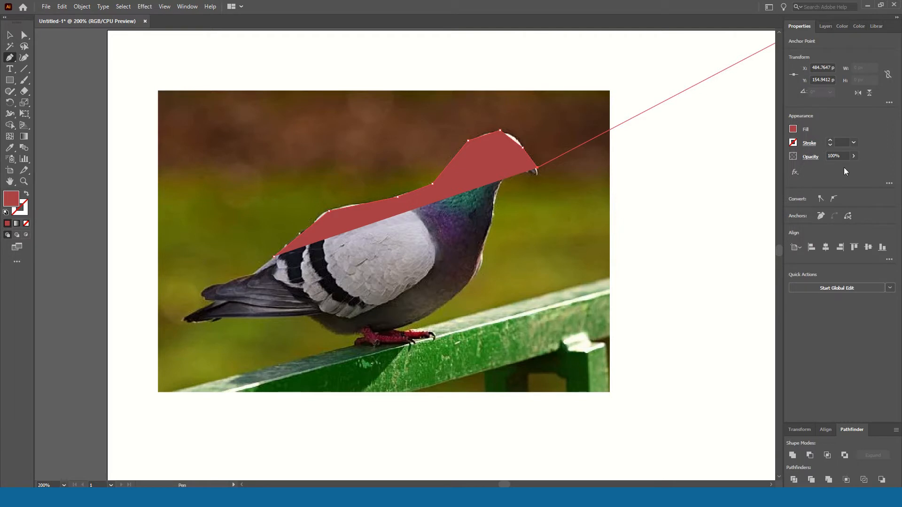
pyautogui.click(840, 168)
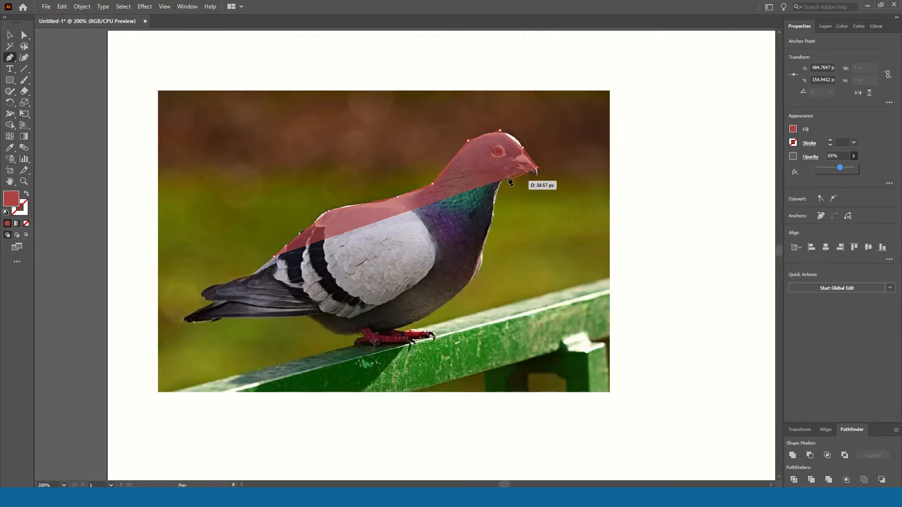
pyautogui.click(537, 175)
pyautogui.click(513, 170)
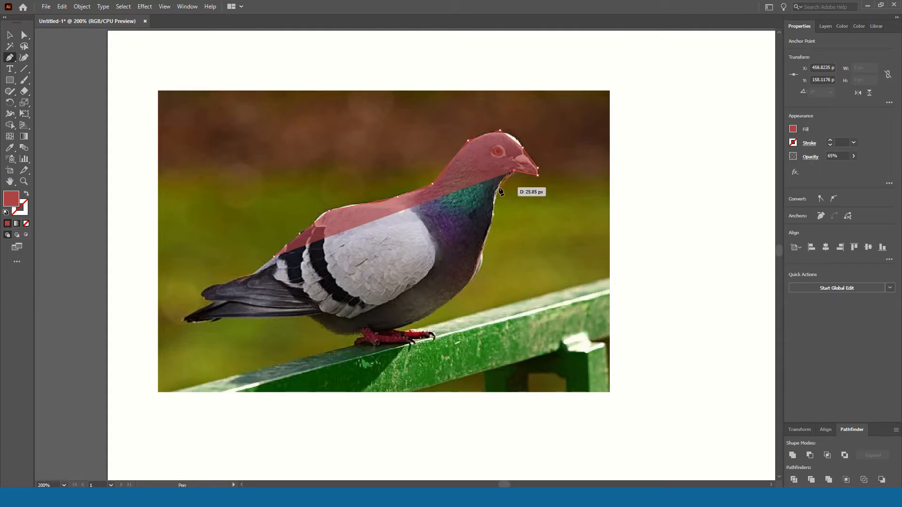
# Continue the outline down the chest and along the belly to the tail tip, then close the path at its starting point.
pyautogui.click(499, 188)
pyautogui.click(493, 215)
pyautogui.click(484, 246)
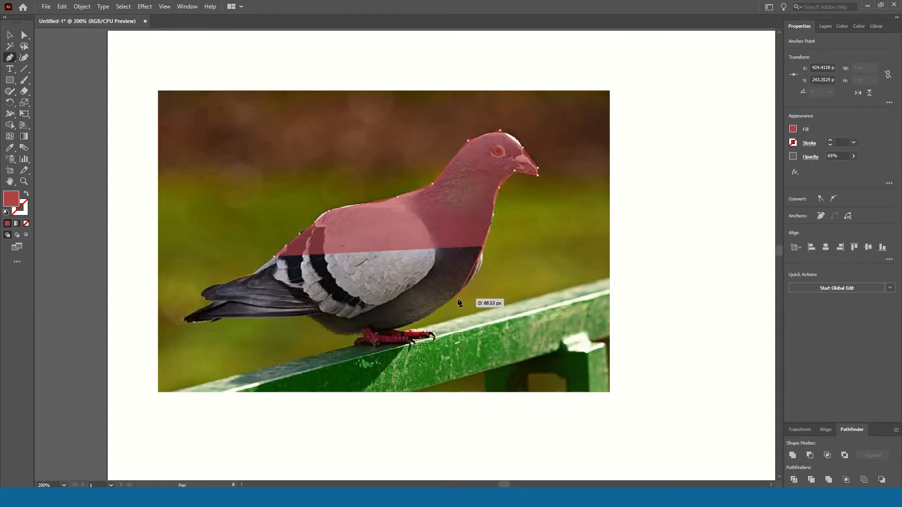
pyautogui.click(460, 292)
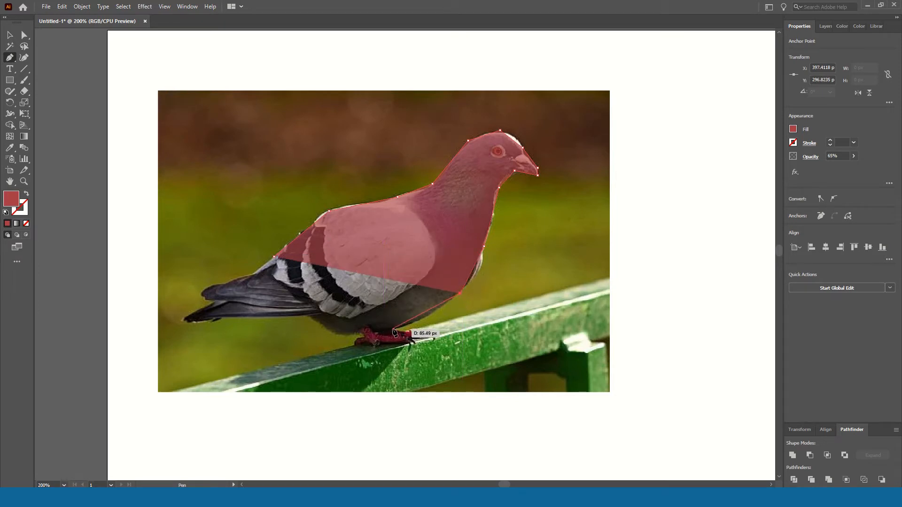
pyautogui.click(392, 329)
pyautogui.click(334, 333)
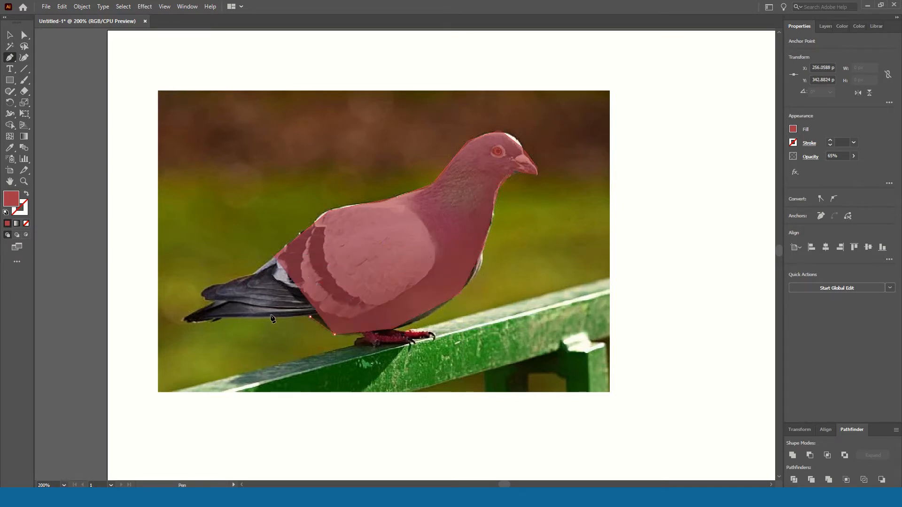
pyautogui.click(310, 318)
pyautogui.click(185, 323)
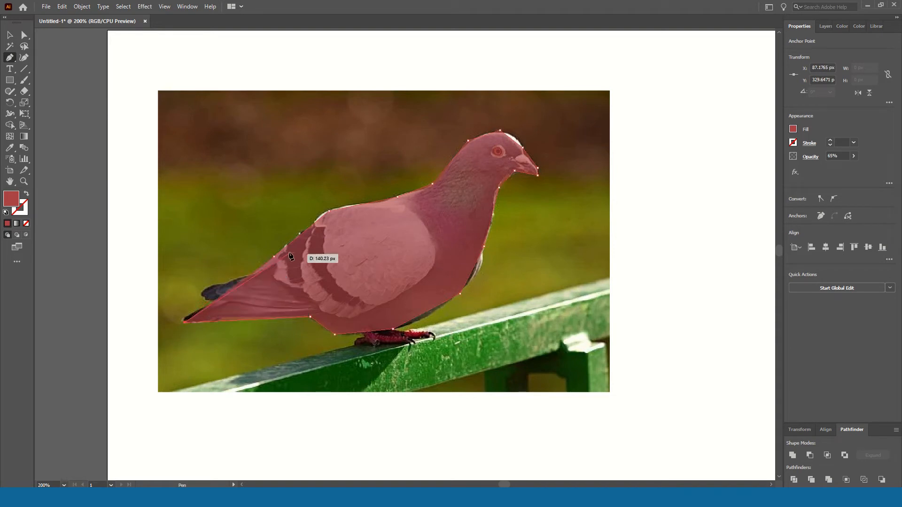
pyautogui.click(274, 256)
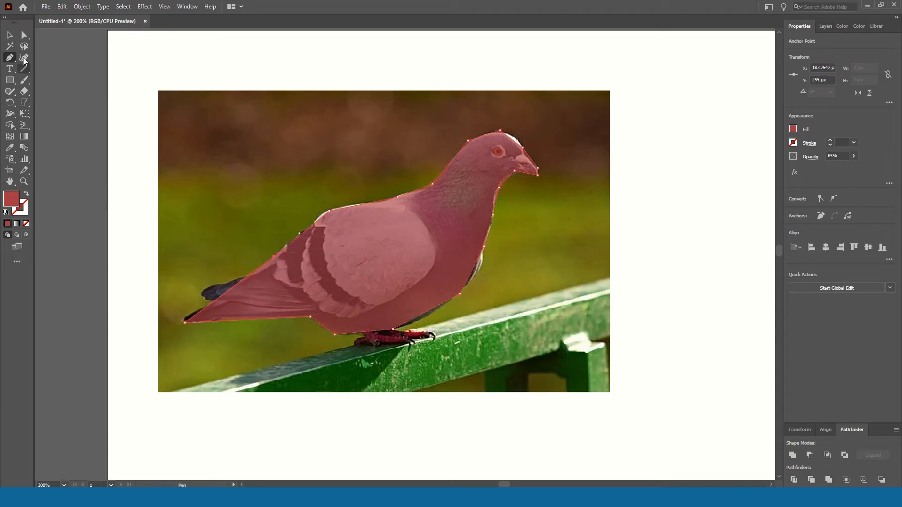
# Move the finished pigeon silhouette to the empty area below the photo and deselect it.
pyautogui.click(9, 35)
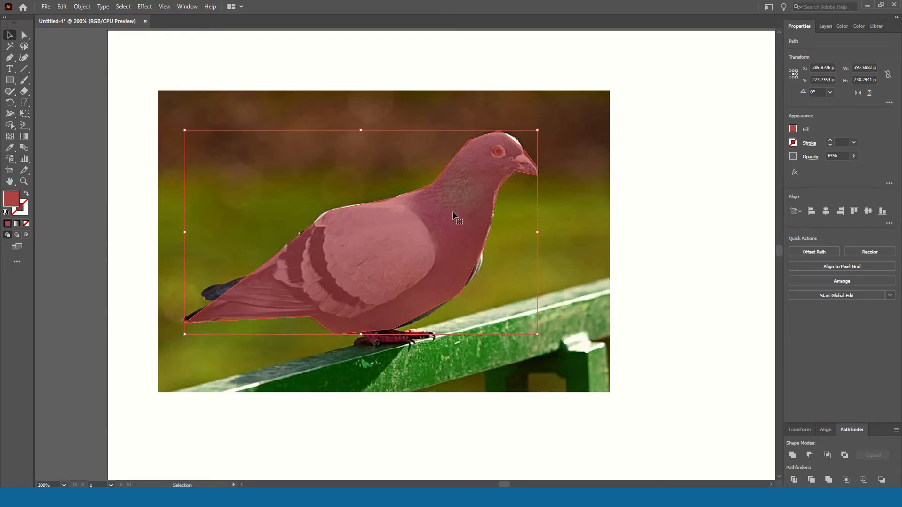
pyautogui.moveTo(453, 211); pyautogui.dragTo(621, 319)
pyautogui.scroll(-5, 602, 336)
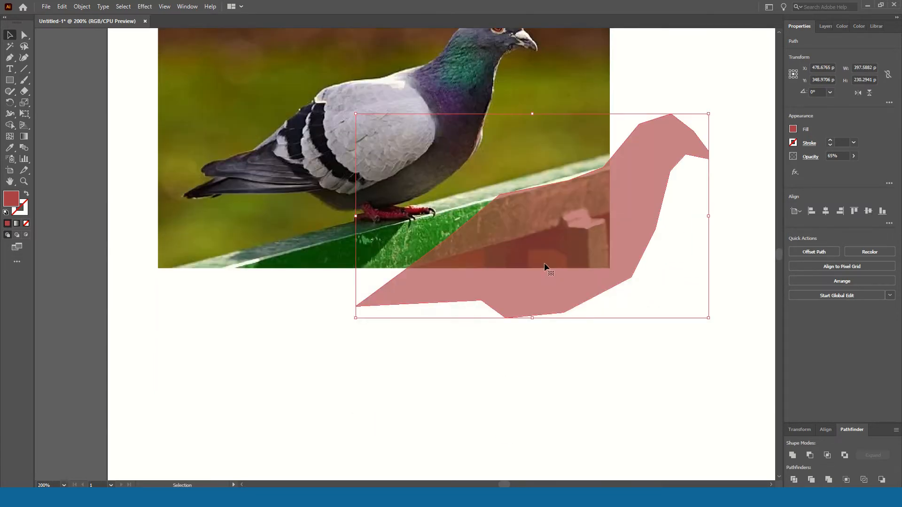
pyautogui.moveTo(544, 263); pyautogui.dragTo(451, 411)
pyautogui.scroll(-3, 466, 340)
pyautogui.moveTo(466, 347); pyautogui.dragTo(434, 386)
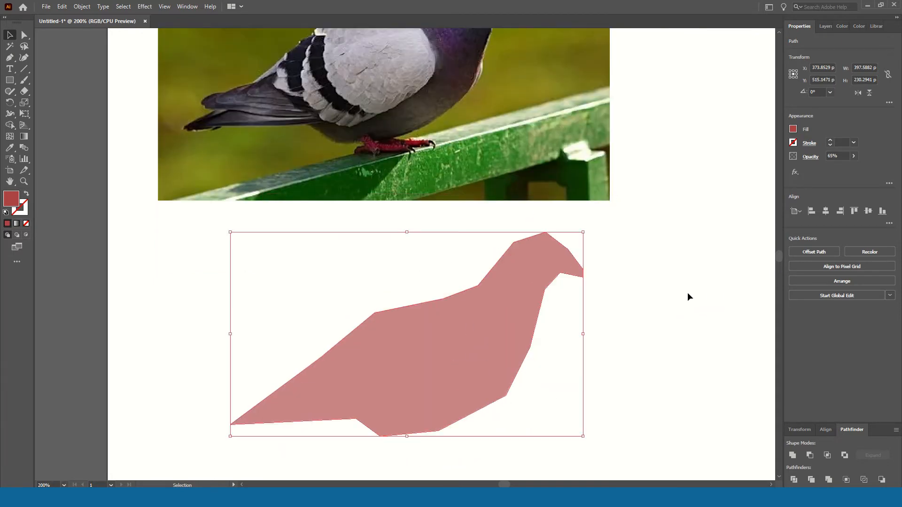
pyautogui.click(686, 292)
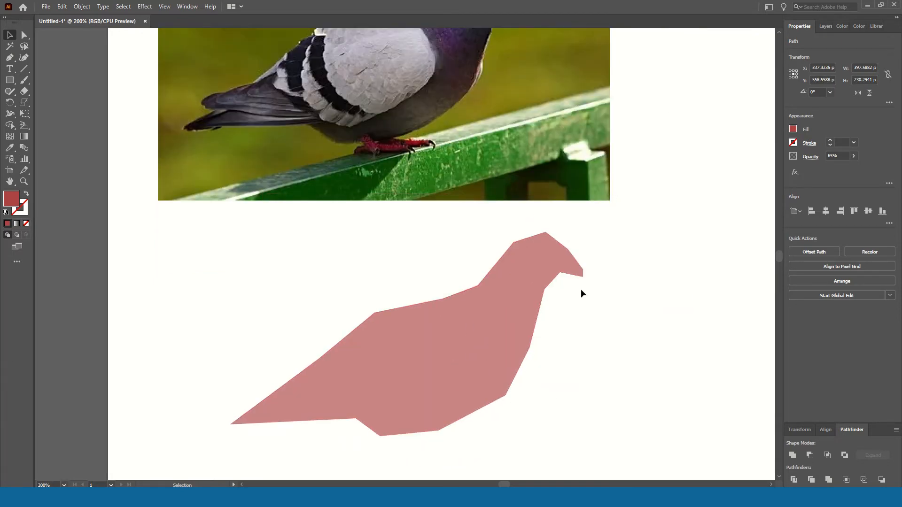
# Round the silhouette's corners at the underside of the belly, the tail tip and the back of the head with Direct Selection.
pyautogui.click(485, 374)
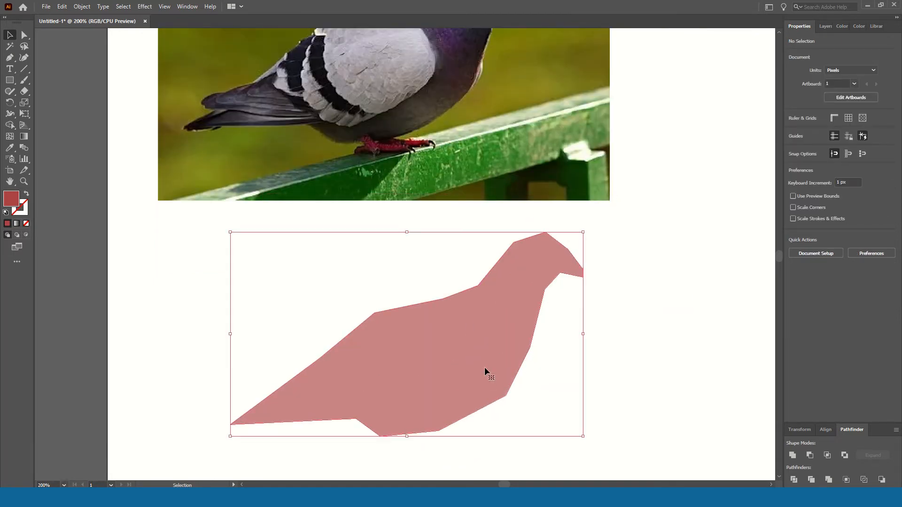
pyautogui.click(24, 35)
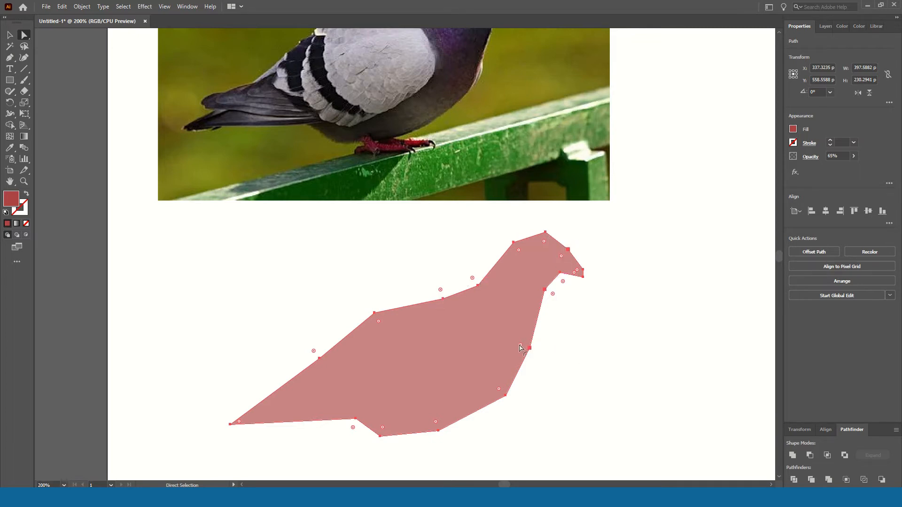
pyautogui.moveTo(520, 347); pyautogui.dragTo(607, 371)
pyautogui.moveTo(437, 426); pyautogui.dragTo(382, 251)
pyautogui.moveTo(238, 424); pyautogui.dragTo(257, 426)
pyautogui.moveTo(519, 253); pyautogui.dragTo(579, 306)
pyautogui.click(674, 348)
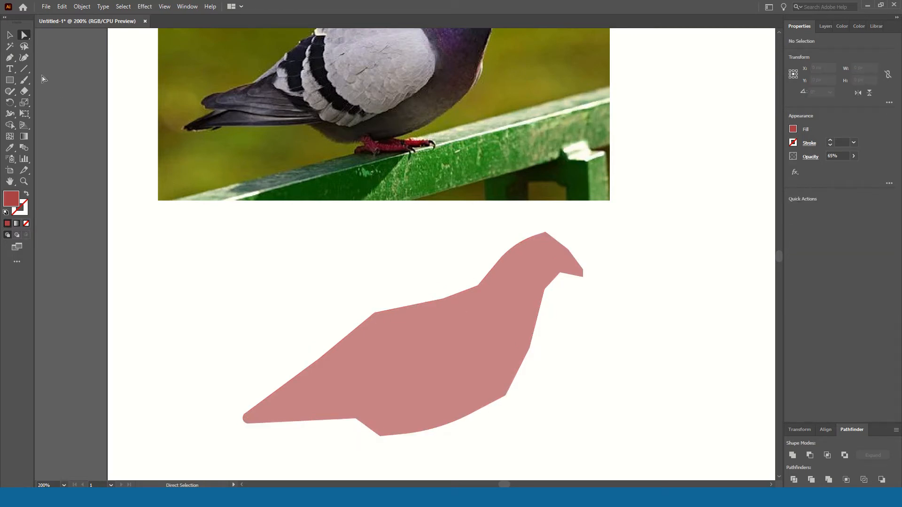
# Move the pigeon silhouette further right below the photo.
pyautogui.click(9, 36)
pyautogui.scroll(2, 342, 225)
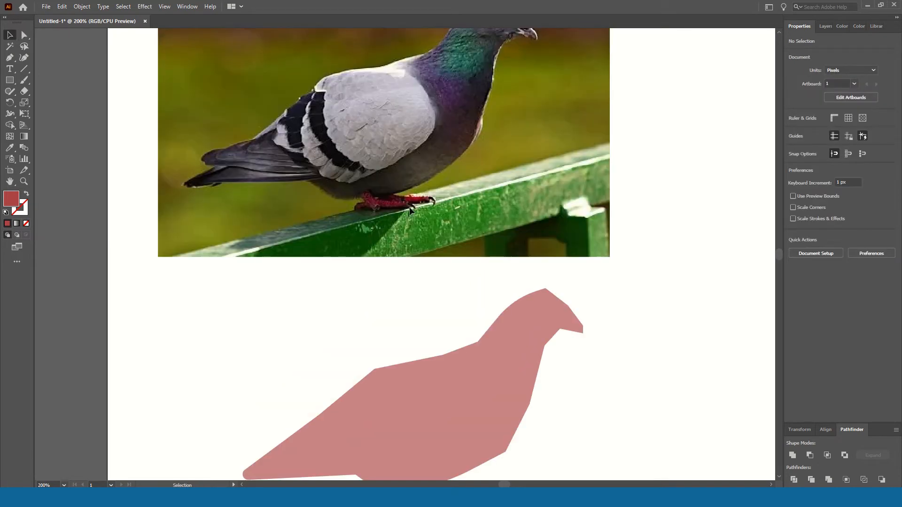
pyautogui.click(483, 378)
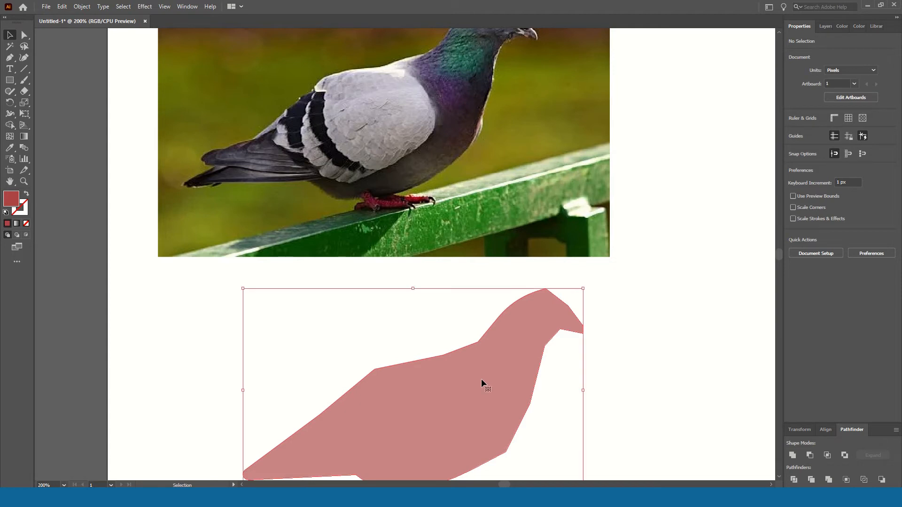
pyautogui.moveTo(466, 381); pyautogui.dragTo(646, 387)
pyautogui.scroll(4, 368, 331)
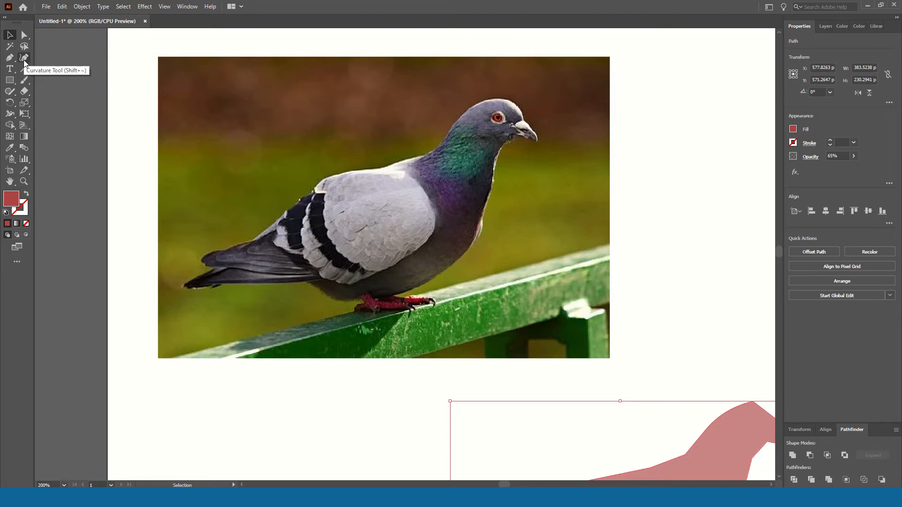
# Lock Layer 2 and add a new layer above it for a Curvature tool tracing.
pyautogui.click(24, 58)
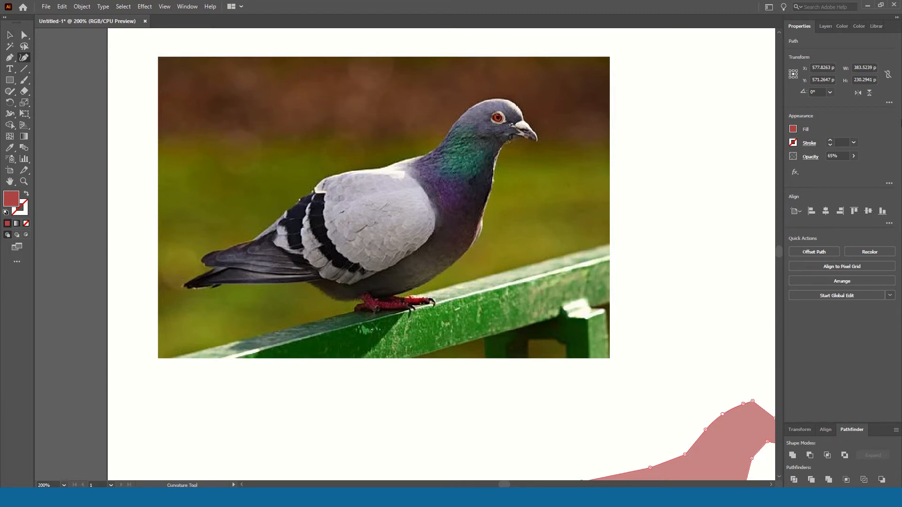
pyautogui.click(829, 30)
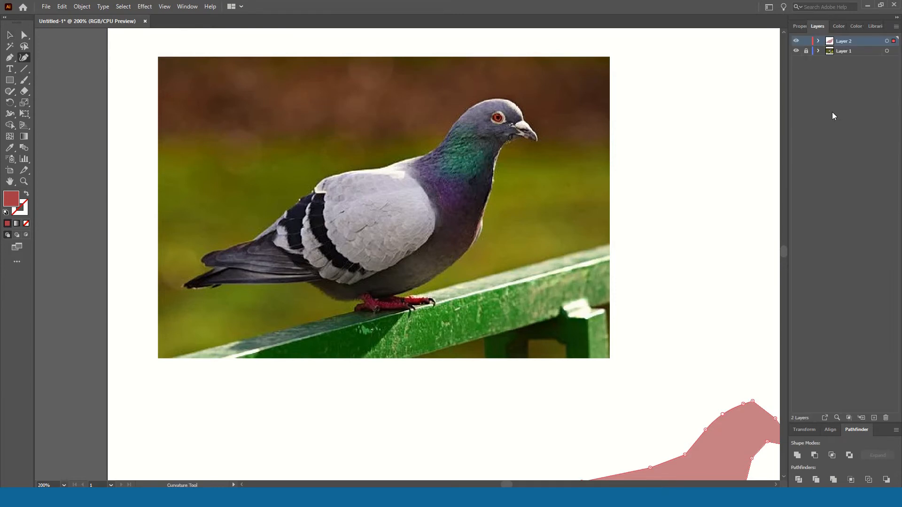
pyautogui.click(806, 42)
pyautogui.click(874, 419)
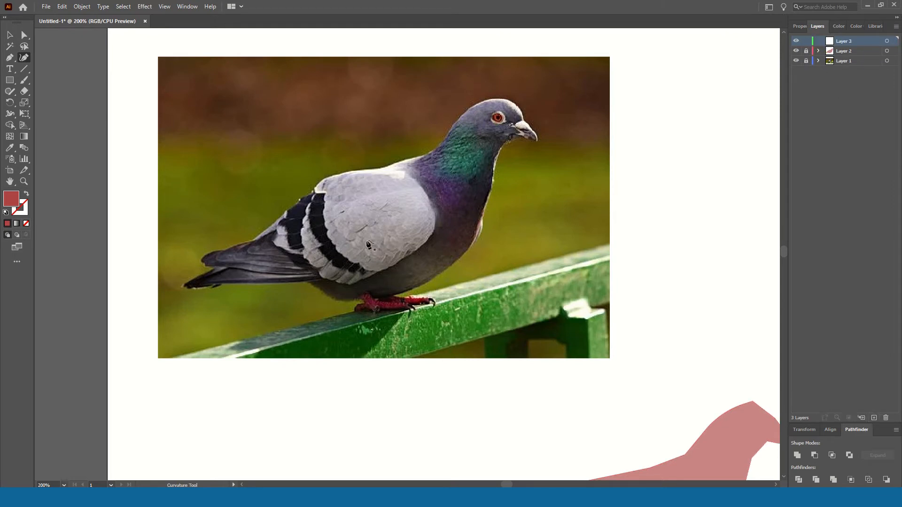
# Trace the pigeon's back from the base of the tail to the neck with the Curvature tool.
pyautogui.click(258, 235)
pyautogui.click(315, 183)
pyautogui.hotkey('ctrl', 'z')
pyautogui.click(308, 193)
pyautogui.click(333, 176)
pyautogui.click(379, 169)
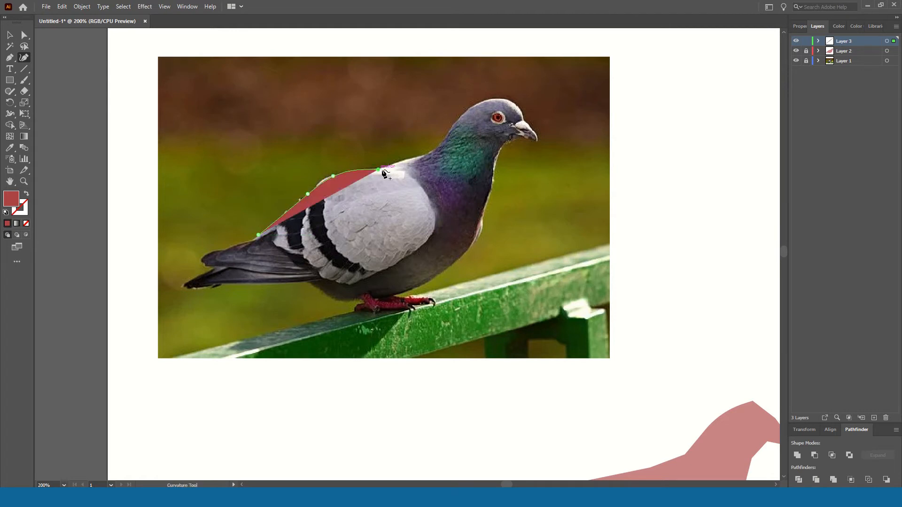
pyautogui.click(430, 154)
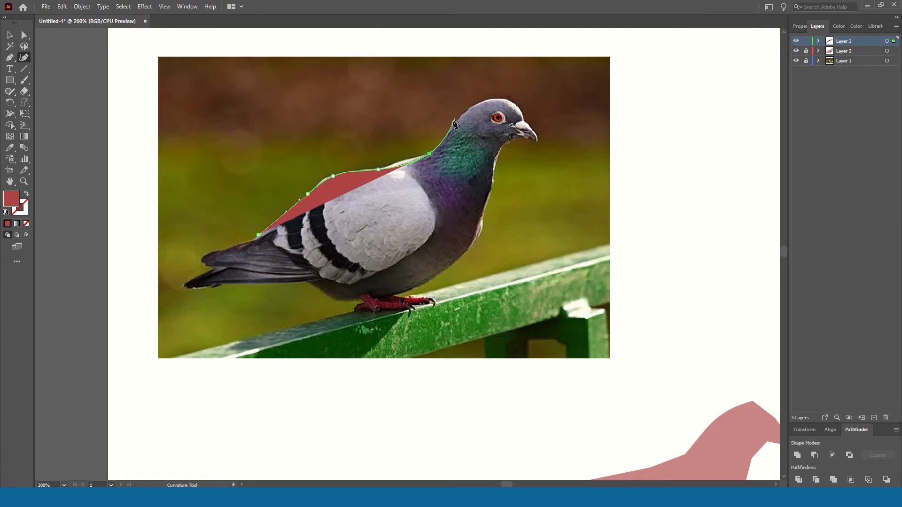
# Continue the curved outline up the back of the neck, over the head and down to the beak tip.
pyautogui.click(456, 120)
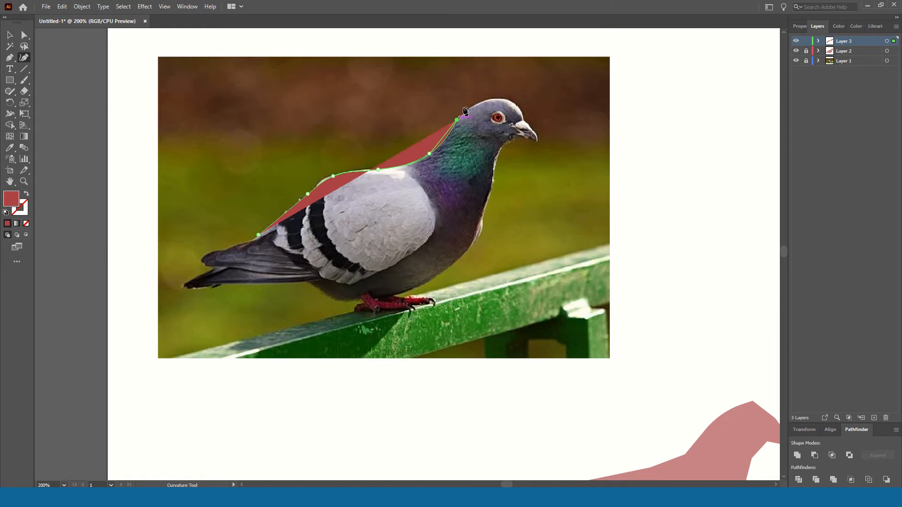
pyautogui.click(489, 100)
pyautogui.click(518, 106)
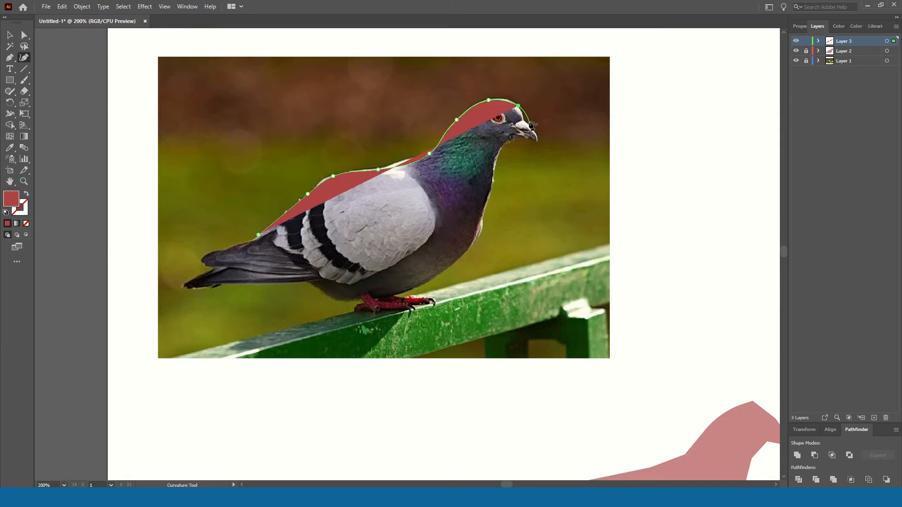
pyautogui.click(522, 118)
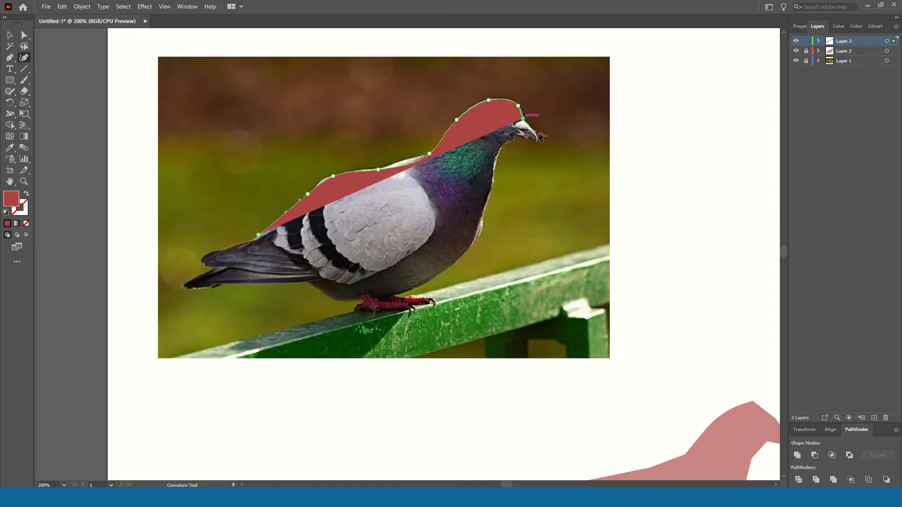
pyautogui.click(532, 129)
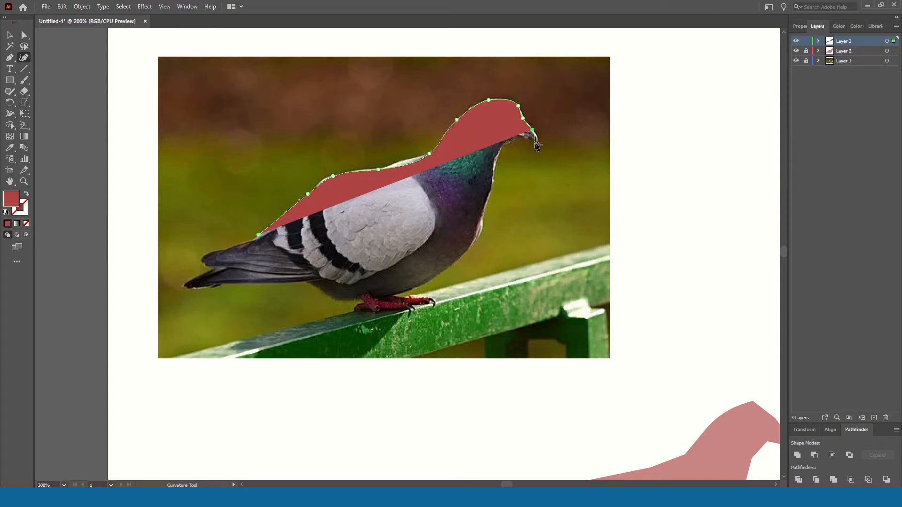
pyautogui.click(537, 140)
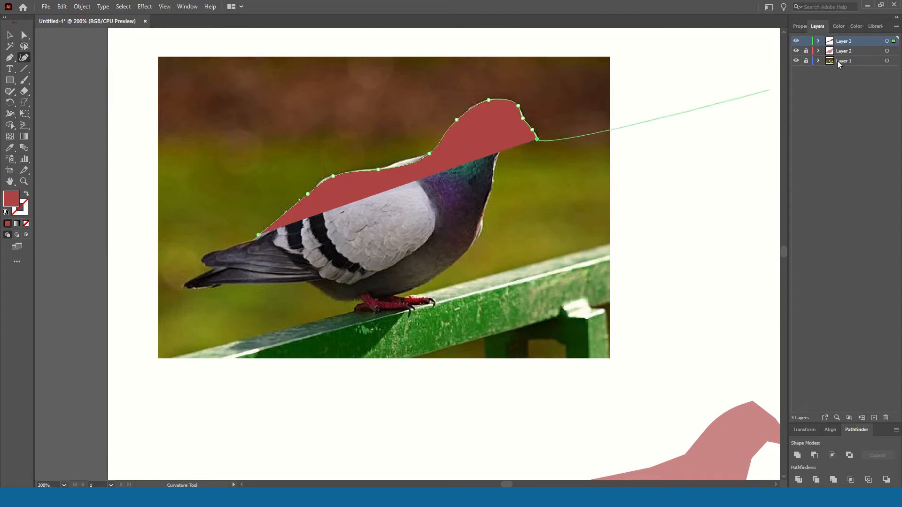
# Set the tracing's opacity to 71% and continue the curved outline from the beak tip under the beak and down the throat to the breast.
pyautogui.click(800, 26)
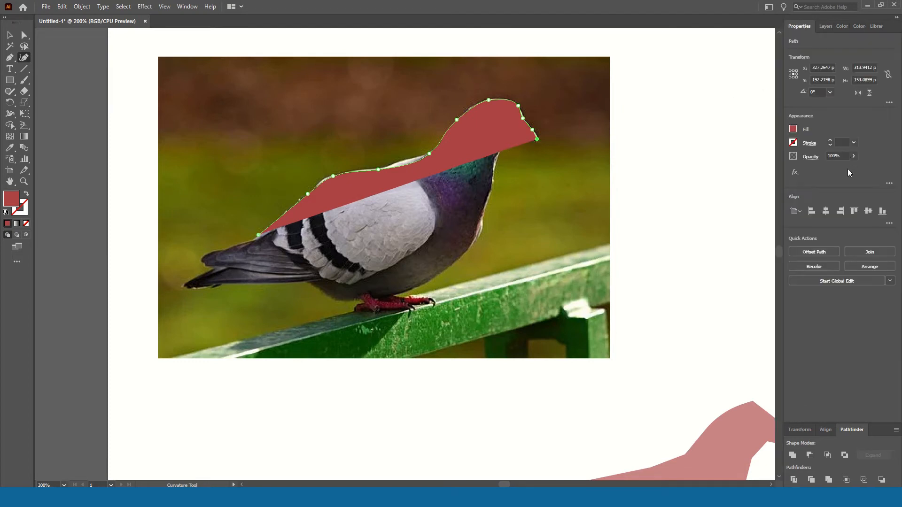
pyautogui.moveTo(835, 167); pyautogui.dragTo(842, 168)
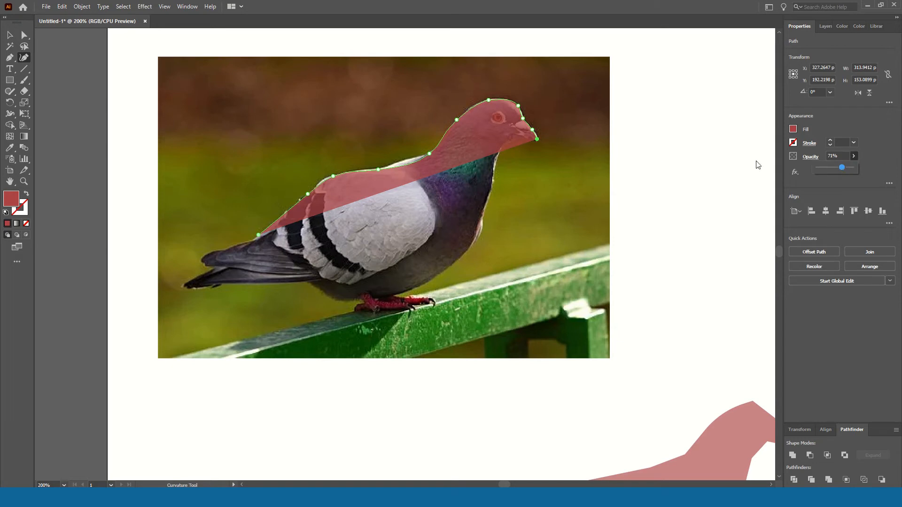
pyautogui.click(512, 139)
pyautogui.click(500, 148)
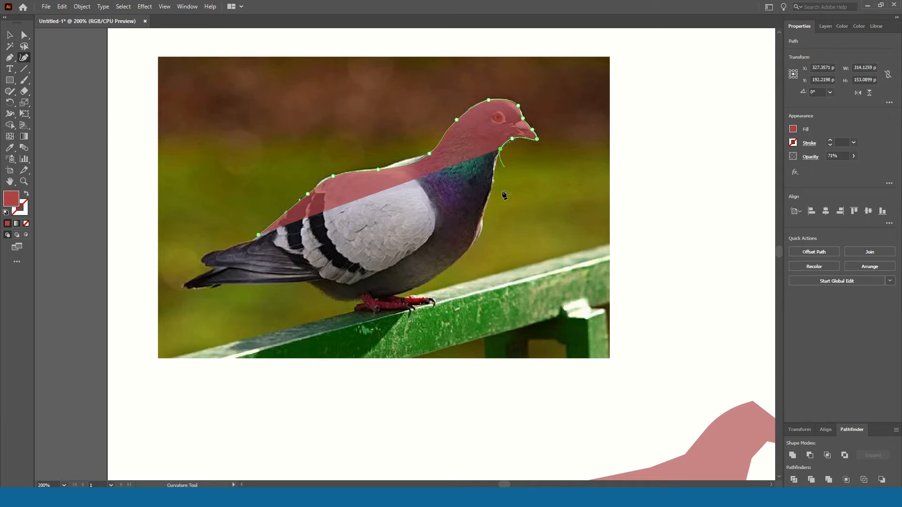
pyautogui.click(492, 183)
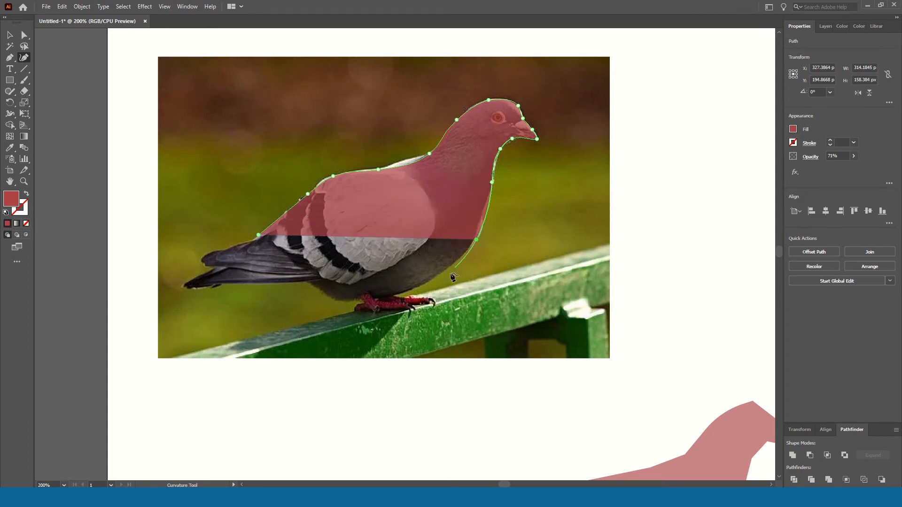
# Continue the curved outline along the belly and under the tail to its tip, then close the path at the base of the tail.
pyautogui.click(395, 296)
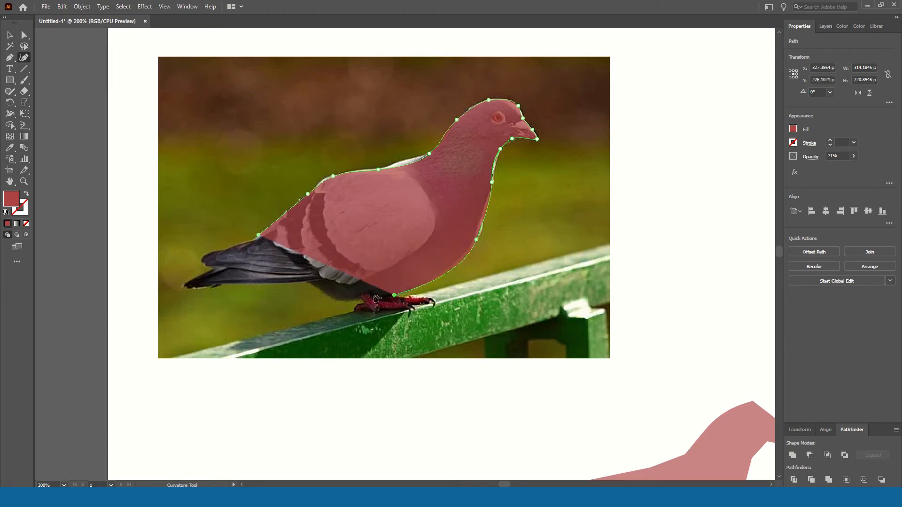
pyautogui.click(333, 298)
pyautogui.click(307, 281)
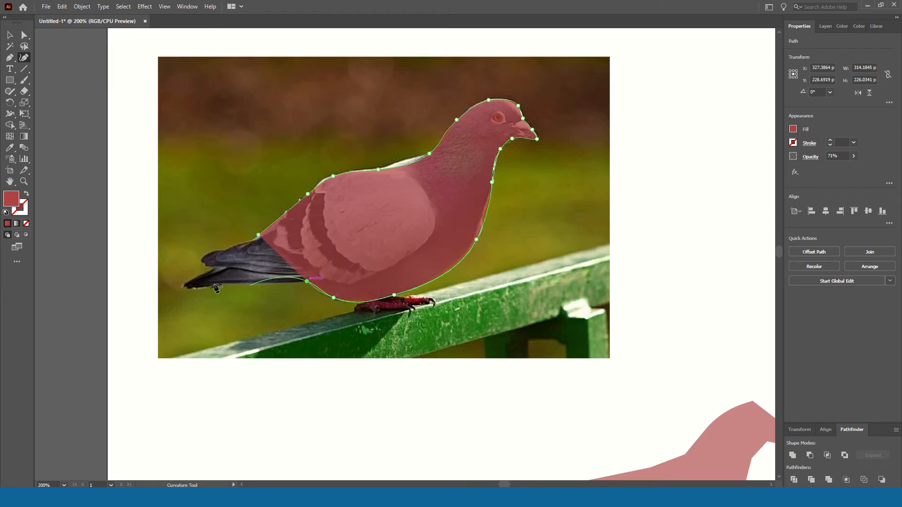
pyautogui.hotkey('ctrl', 'z')
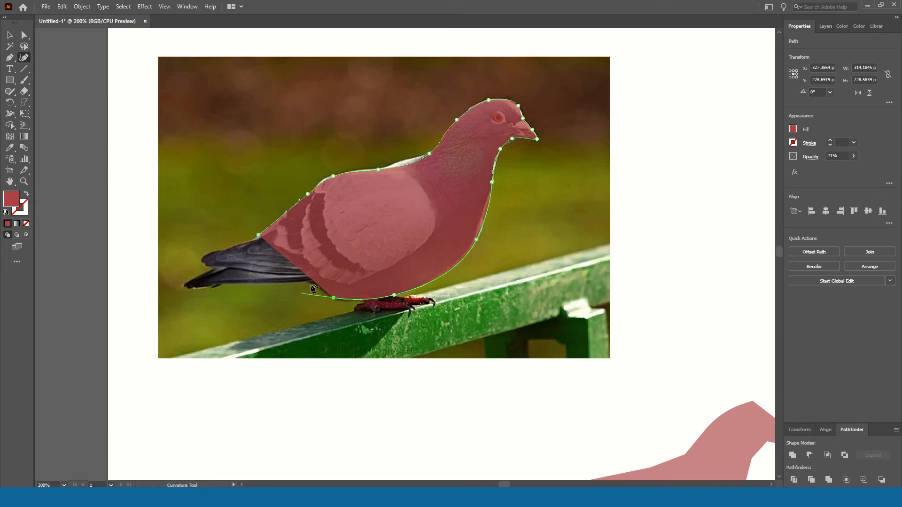
pyautogui.click(311, 284)
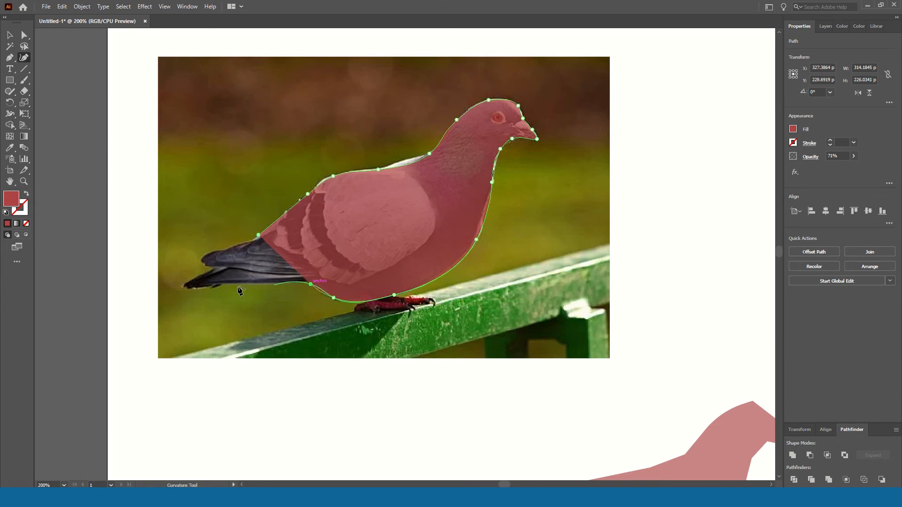
pyautogui.click(188, 287)
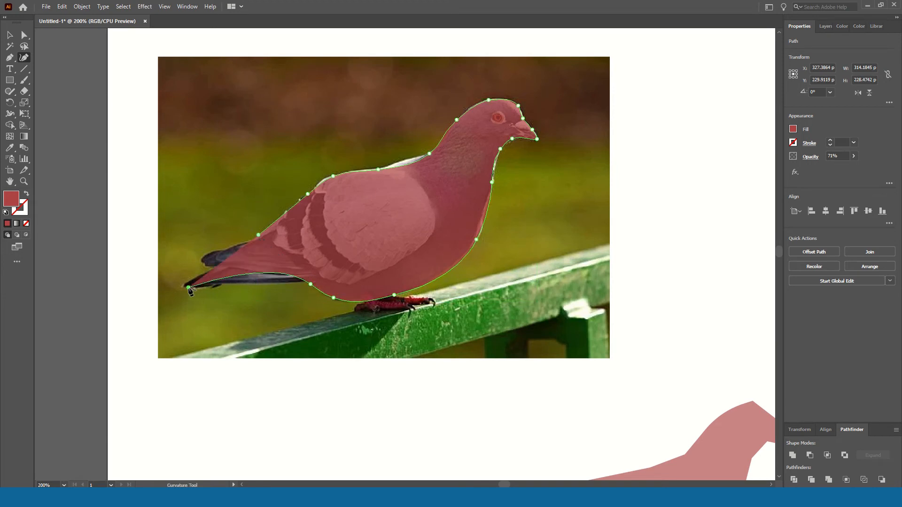
pyautogui.click(259, 235)
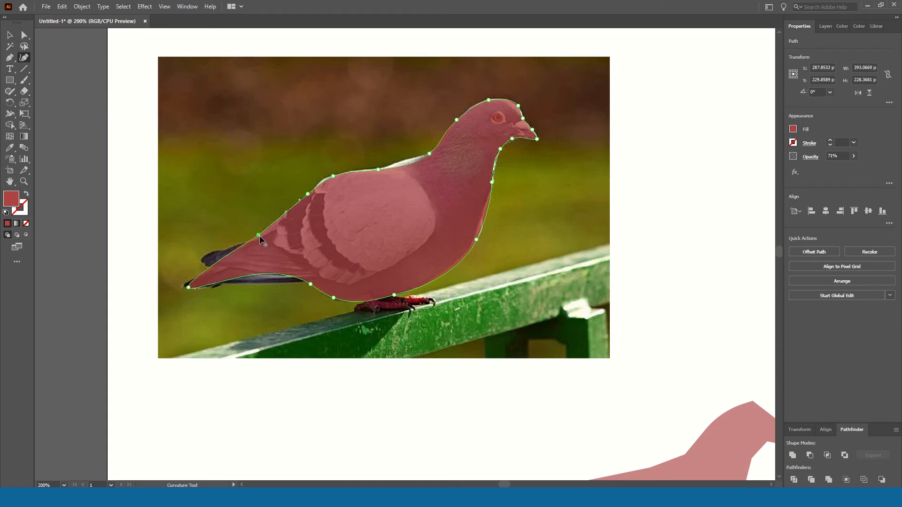
# Shorten the direction handle of the anchor where the belly meets the tail to fit the curve to the tail's underside.
pyautogui.click(24, 34)
pyautogui.click(310, 285)
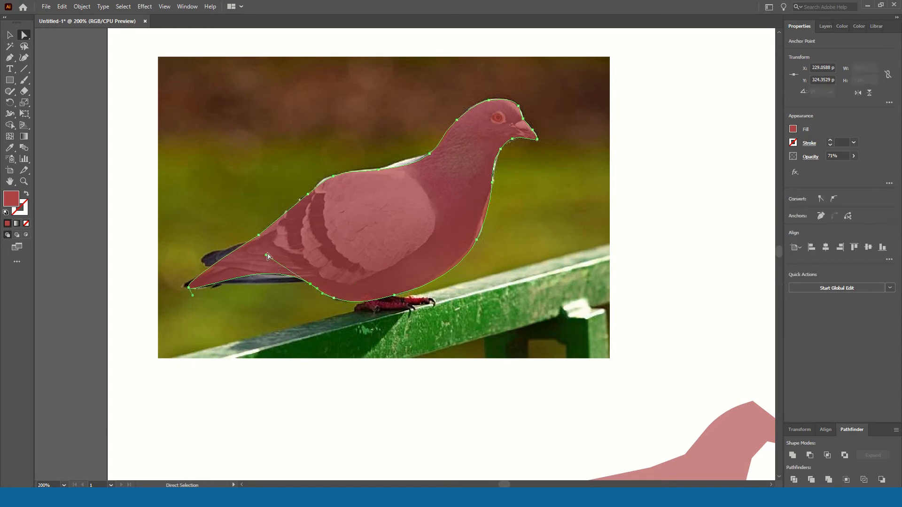
pyautogui.moveTo(266, 258); pyautogui.dragTo(291, 274)
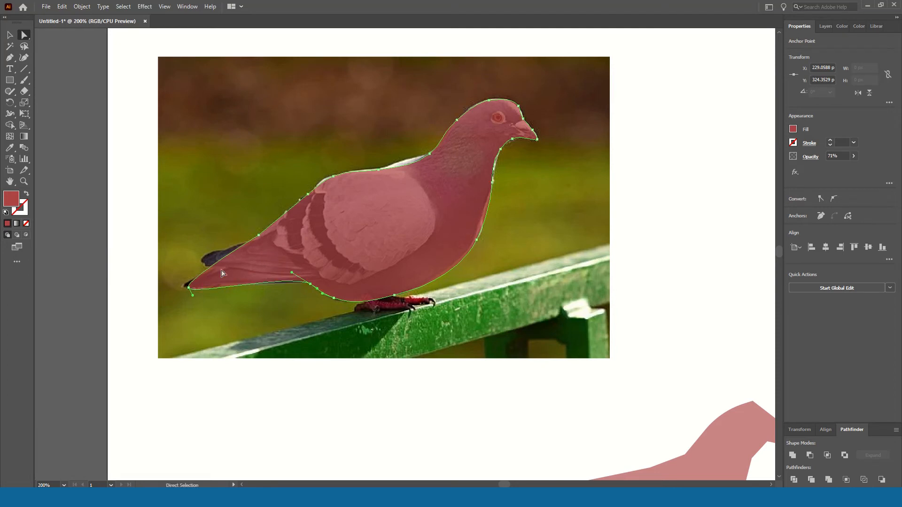
# Shift the anchor at the upper base of the tail slightly outward and the mid-back anchor toward the neck to refine the outline.
pyautogui.click(257, 236)
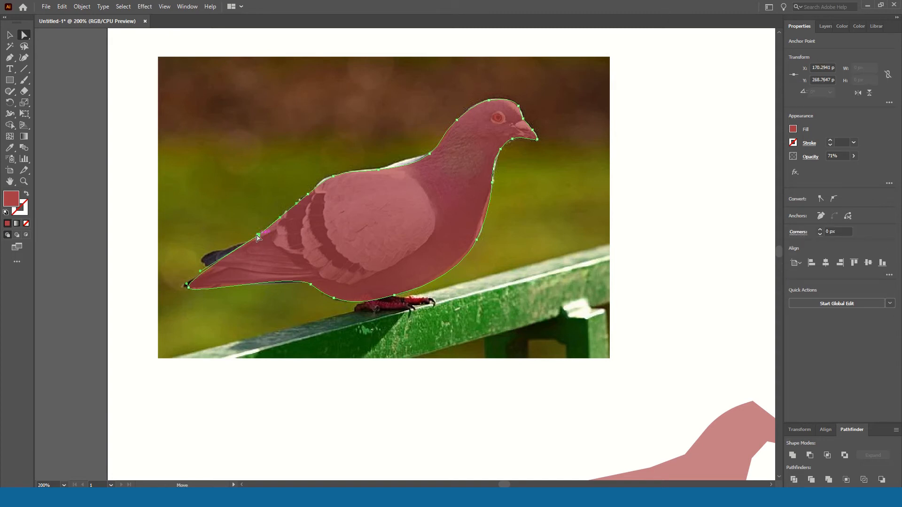
pyautogui.moveTo(256, 237); pyautogui.dragTo(252, 237)
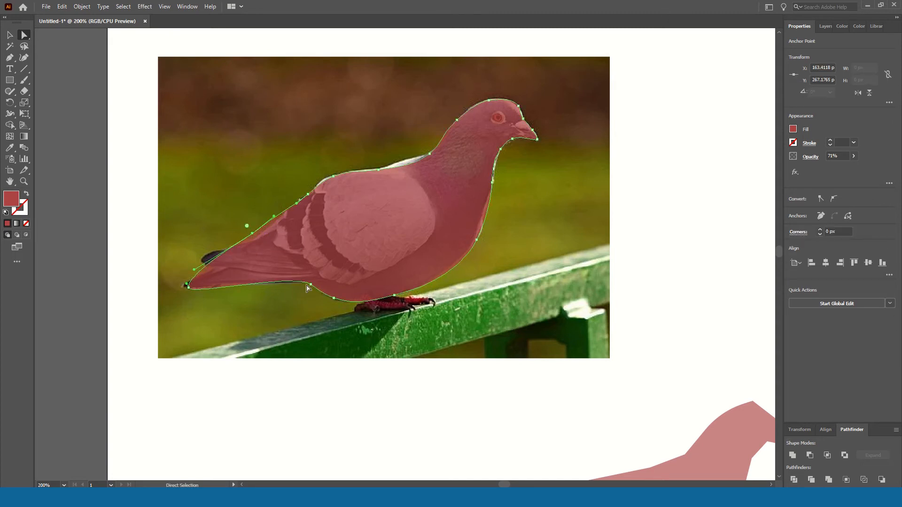
pyautogui.moveTo(379, 170); pyautogui.dragTo(390, 168)
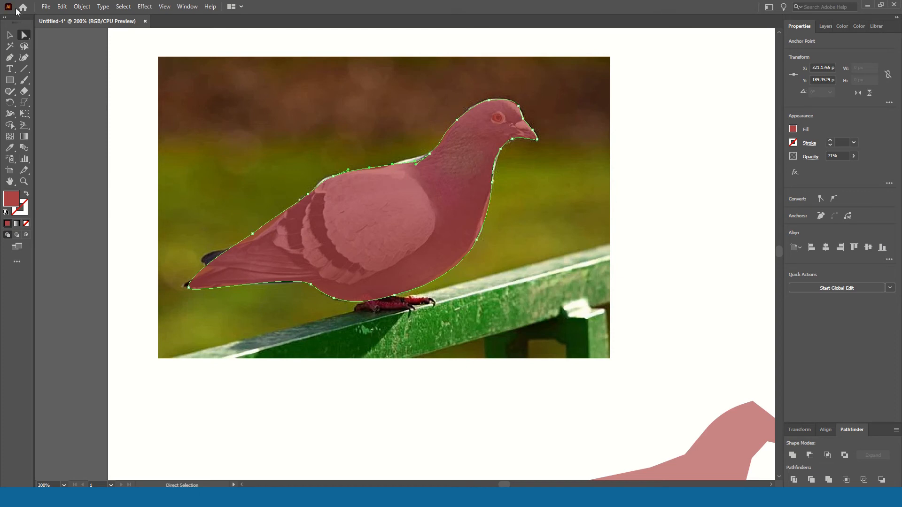
# Move the finished curved silhouette below the photo, beside the angular Pen tool silhouette, and compare the two shapes.
pyautogui.click(9, 35)
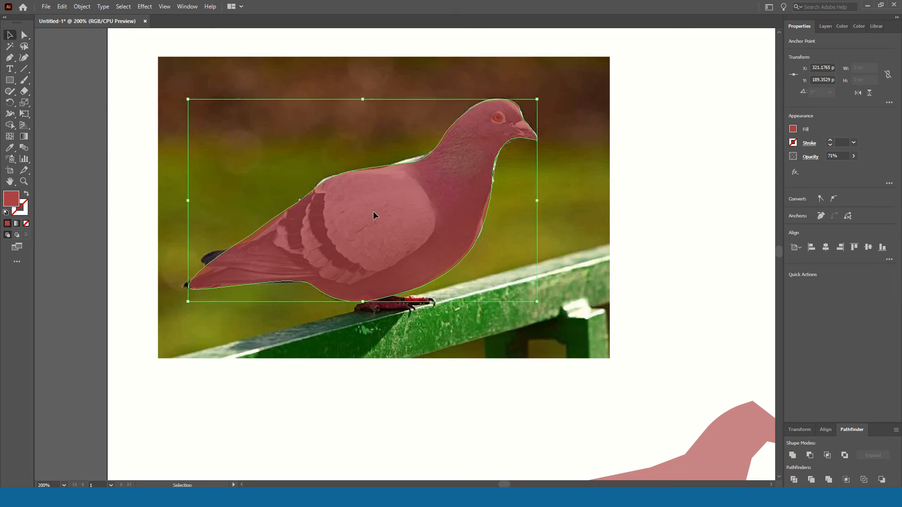
pyautogui.hotkey('ctrl', '0')
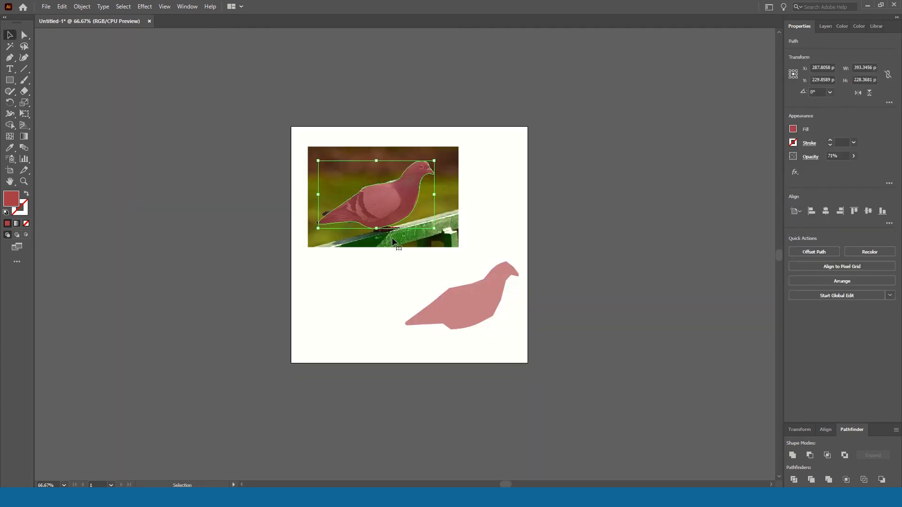
pyautogui.moveTo(382, 196); pyautogui.dragTo(358, 299)
pyautogui.click(442, 333)
pyautogui.hotkey('ctrl', '1')
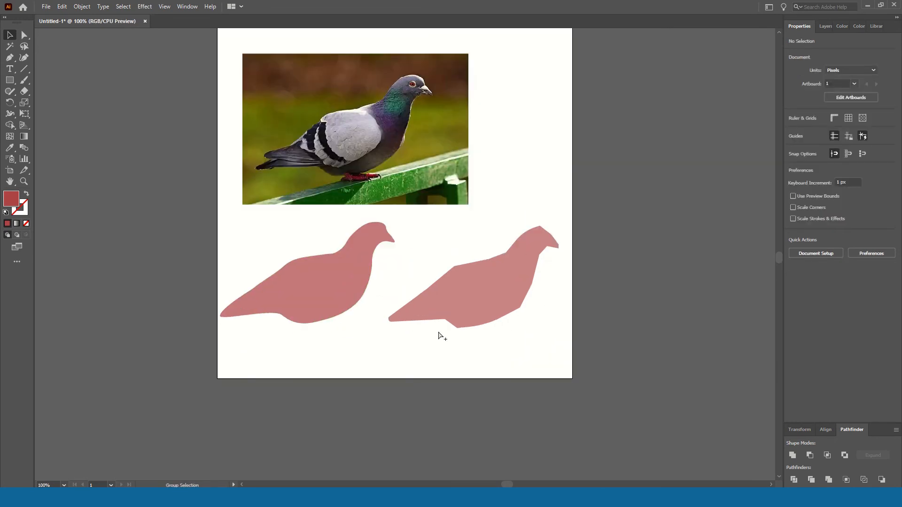
pyautogui.scroll(3, 438, 333)
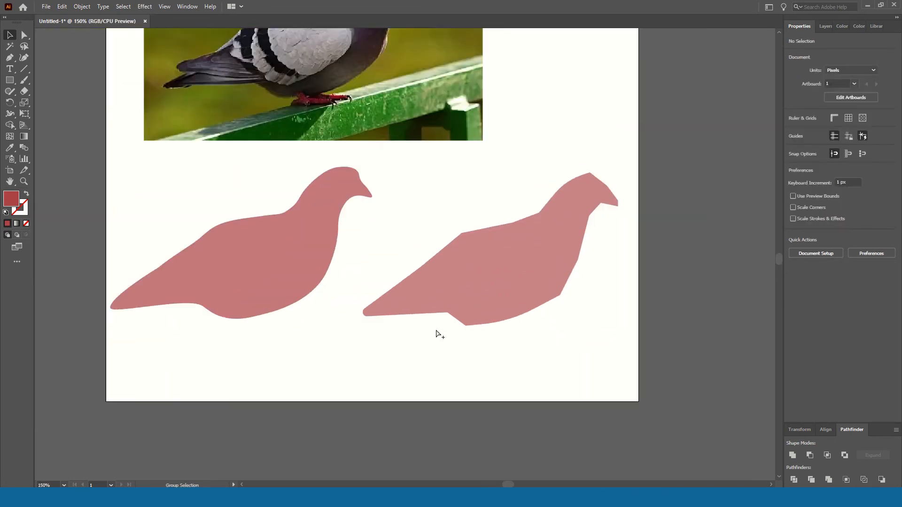
pyautogui.scroll(-1, 439, 333)
pyautogui.scroll(2, 391, 225)
pyautogui.scroll(3, 387, 226)
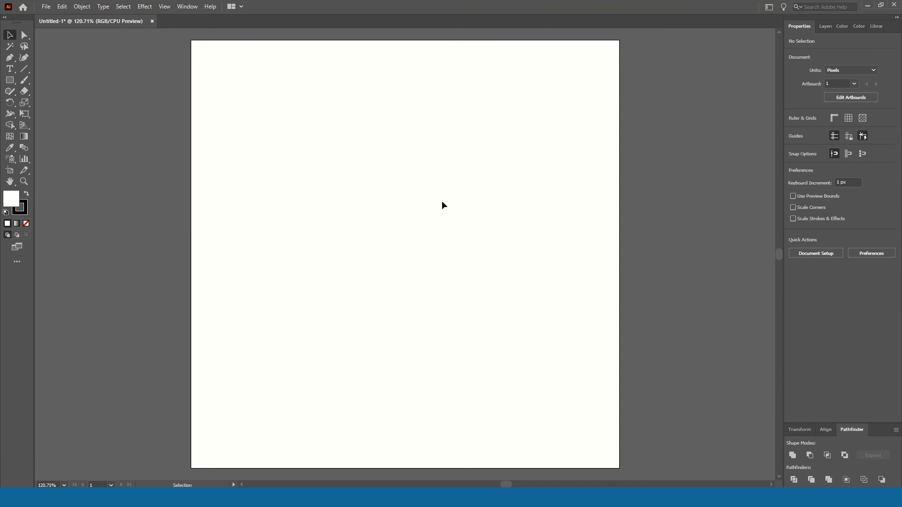
# Draw a closed seven-sided shape with the Pen tool on the blank artboard, using straight segments constrained to 45° increments.
pyautogui.click(11, 59)
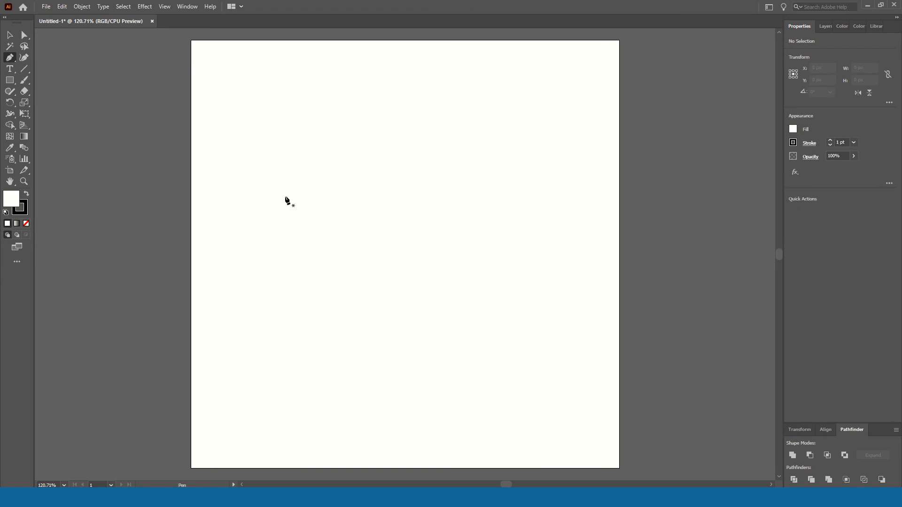
pyautogui.moveTo(285, 197); pyautogui.dragTo(314, 199)
pyautogui.keyDown('shift'); pyautogui.click(304, 172); pyautogui.keyUp('shift')
pyautogui.keyDown('shift'); pyautogui.click(381, 207); pyautogui.keyUp('shift')
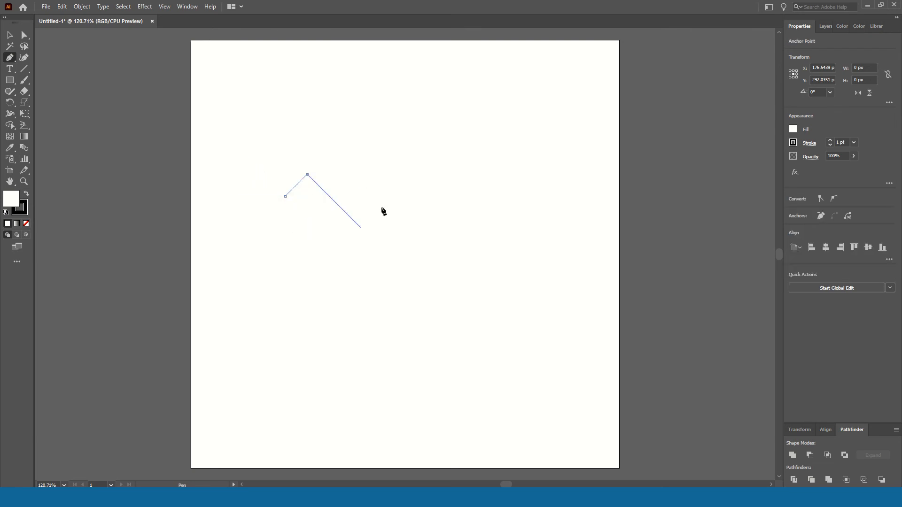
pyautogui.keyDown('shift'); pyautogui.click(321, 257); pyautogui.keyUp('shift')
pyautogui.keyDown('shift'); pyautogui.click(243, 240); pyautogui.keyUp('shift')
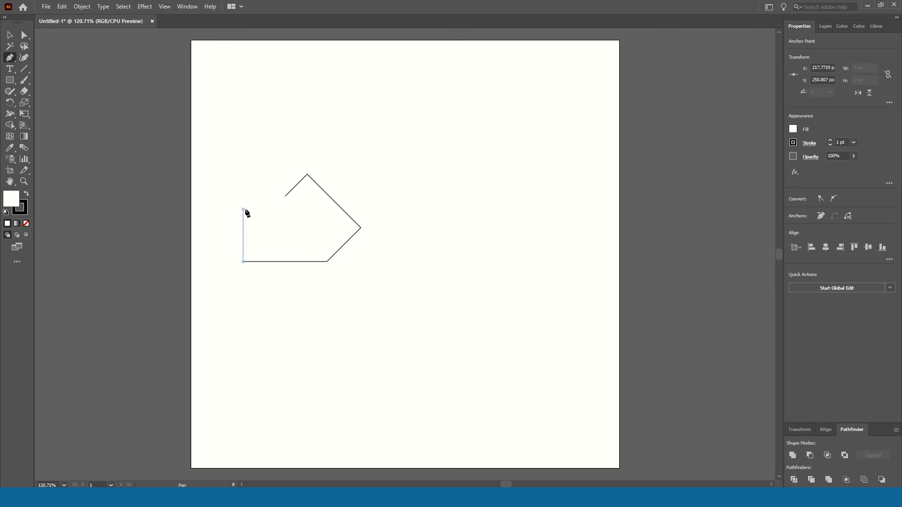
pyautogui.keyDown('shift'); pyautogui.click(244, 209); pyautogui.keyUp('shift')
pyautogui.keyDown('shift'); pyautogui.click(286, 209); pyautogui.keyUp('shift')
pyautogui.click(285, 196)
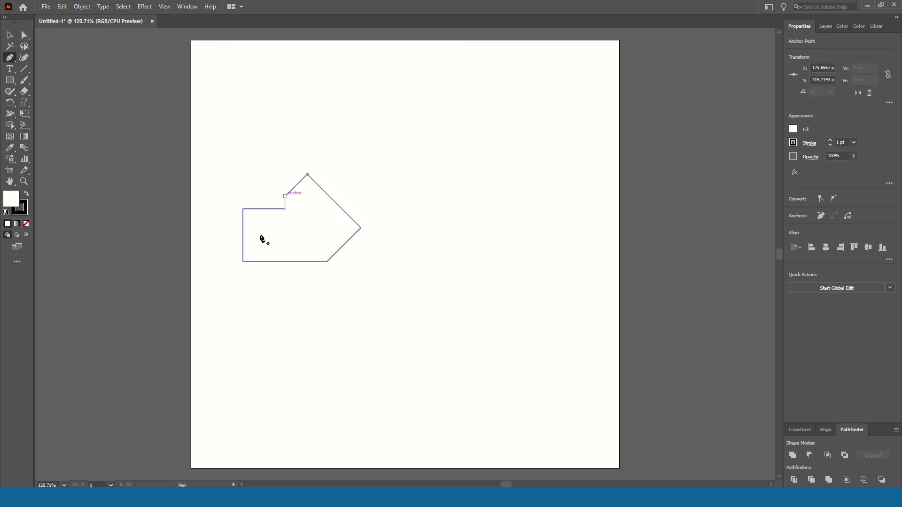
# Add four anchor points to the shape with the Add Anchor Point tool: on the long diagonal, short upper, vertical left and bottom edges.
pyautogui.click(10, 59)
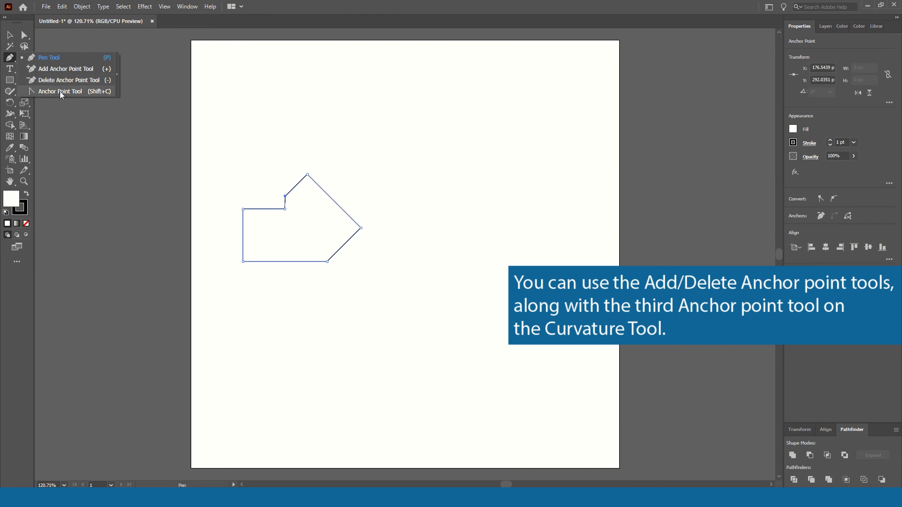
pyautogui.click(62, 69)
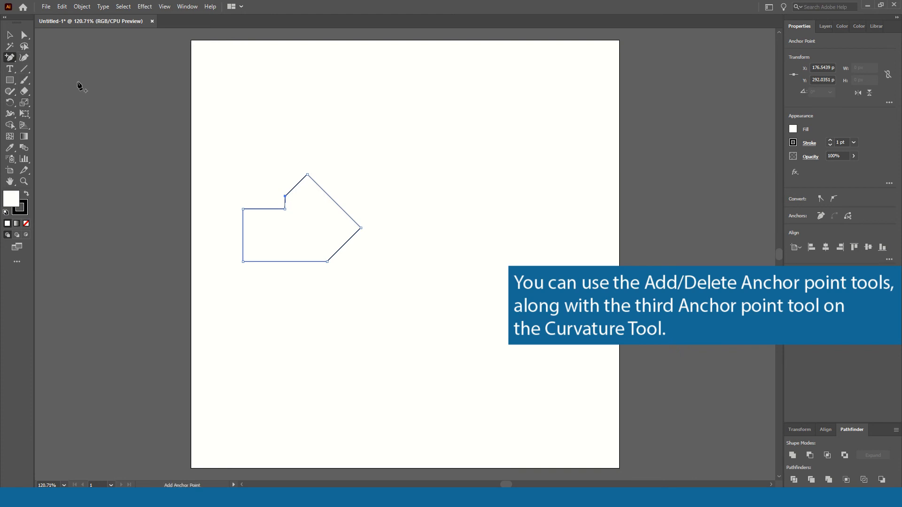
pyautogui.click(332, 200)
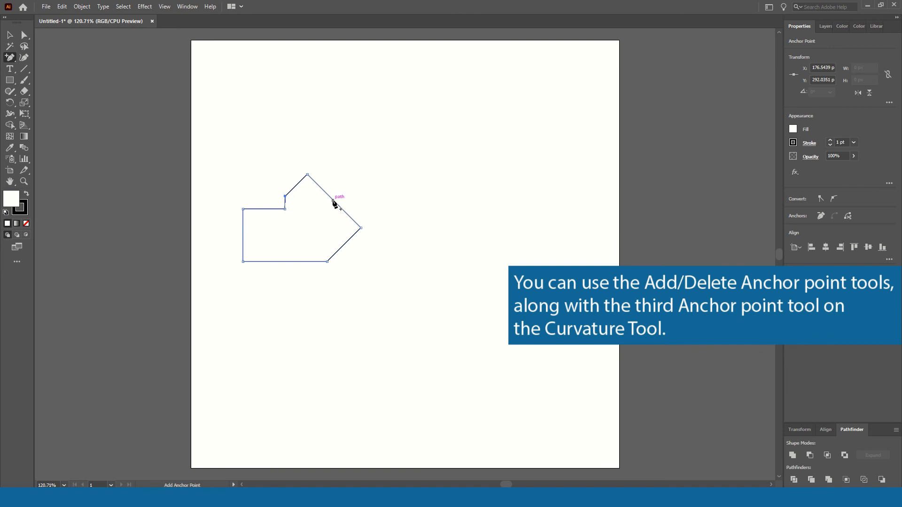
pyautogui.click(260, 208)
pyautogui.click(243, 236)
pyautogui.click(288, 262)
# Delete the shape's top corner, the added point on the long diagonal edge and the right corner with the Delete Anchor Point tool.
pyautogui.click(10, 57)
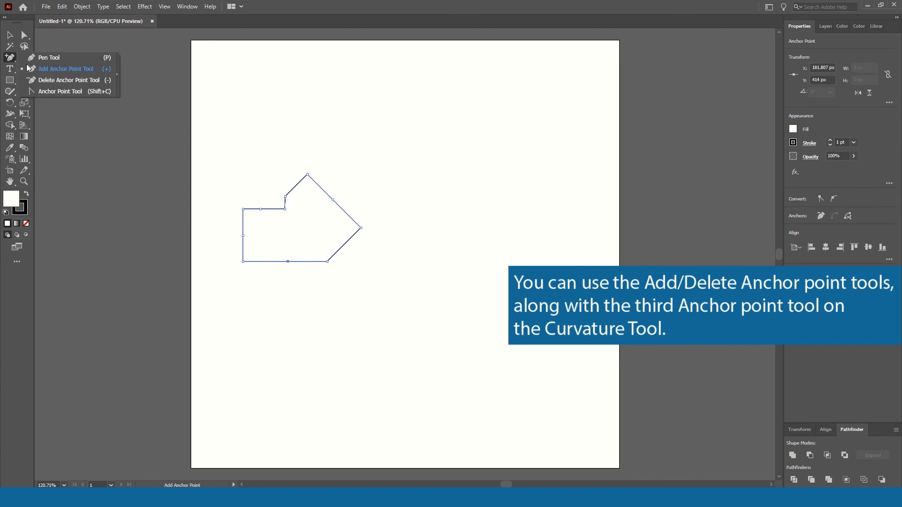
pyautogui.click(53, 84)
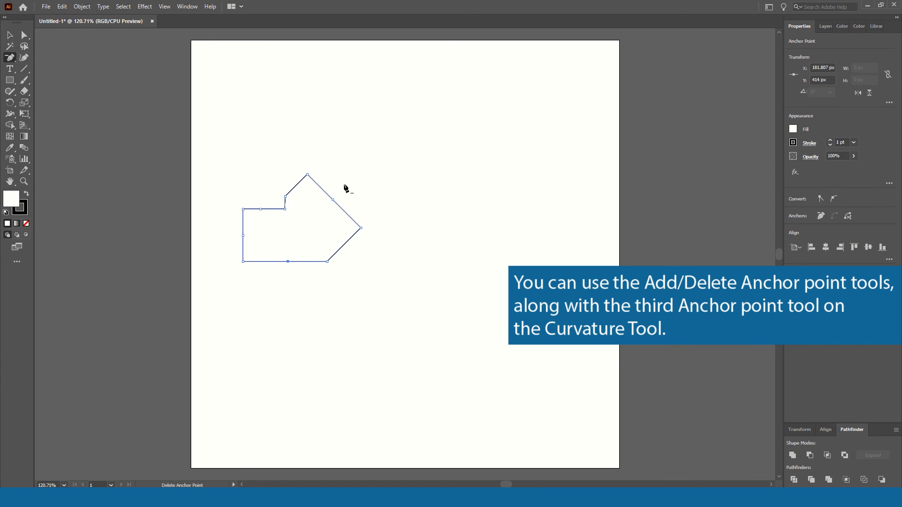
pyautogui.click(308, 174)
pyautogui.click(332, 199)
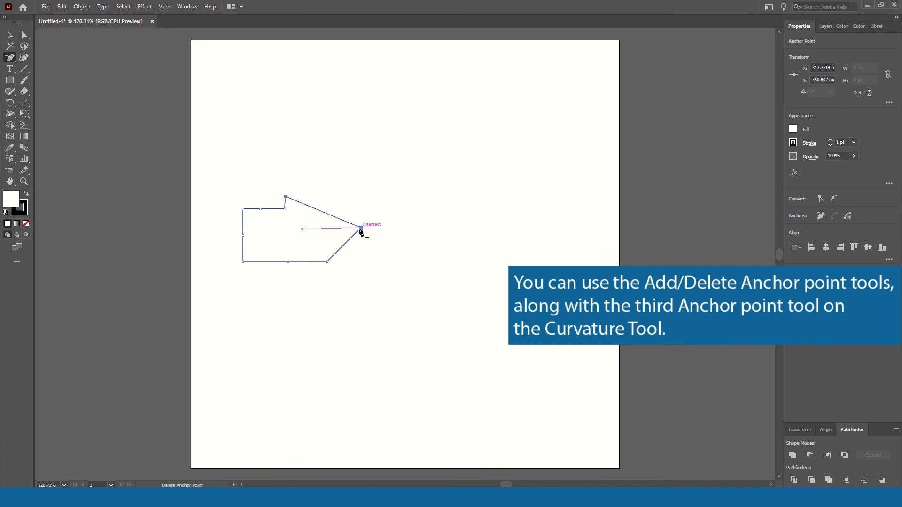
pyautogui.click(361, 228)
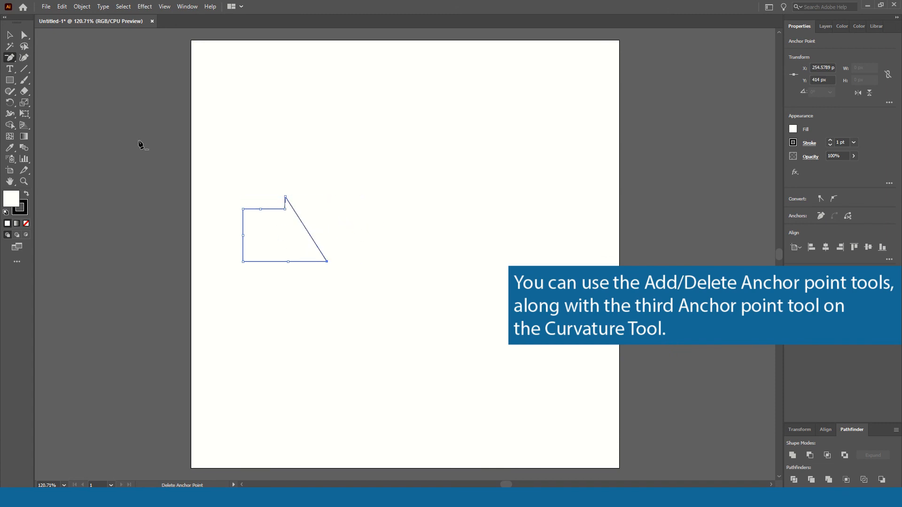
# Bend the shape's slanted edge outward into a curve with the Anchor Point tool and reshape it by its two direction handles.
pyautogui.click(9, 58)
pyautogui.click(56, 92)
pyautogui.moveTo(306, 230); pyautogui.dragTo(365, 192)
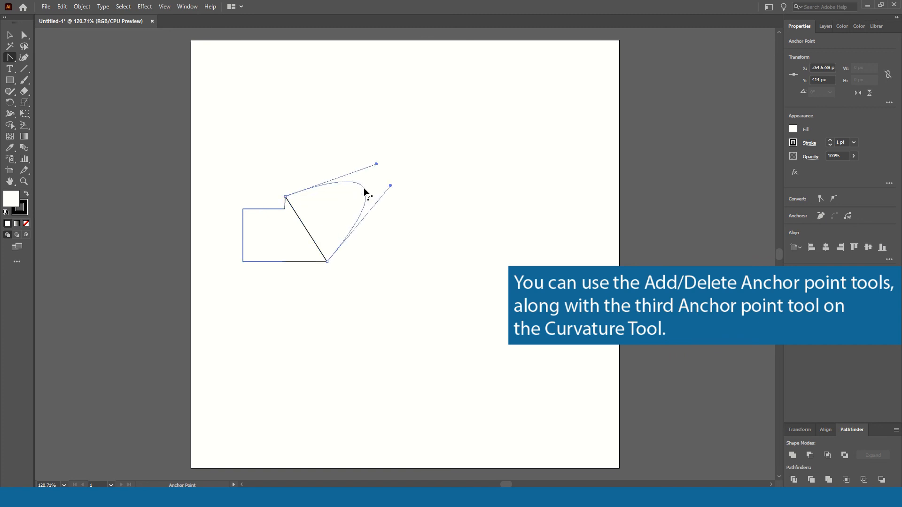
pyautogui.moveTo(365, 190); pyautogui.dragTo(294, 100)
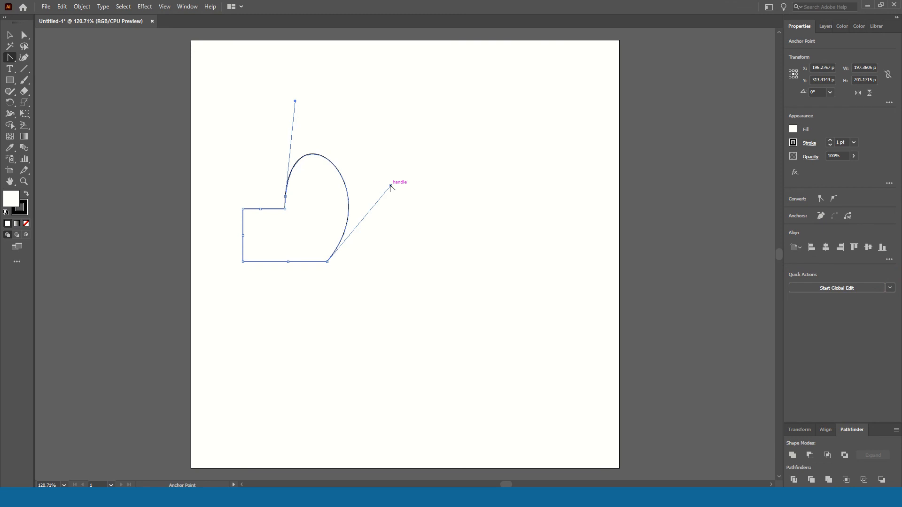
pyautogui.moveTo(390, 186); pyautogui.dragTo(449, 240)
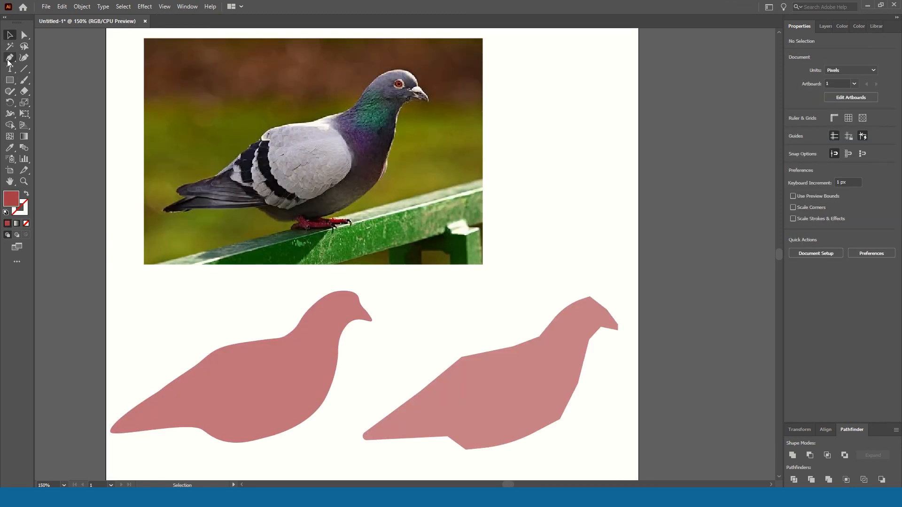